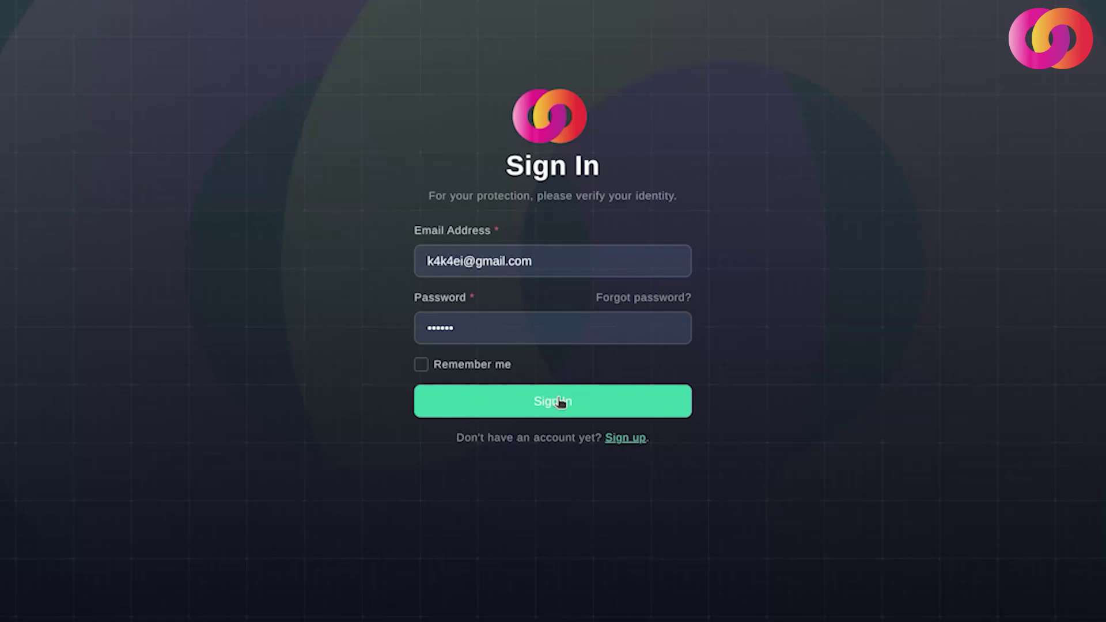
Sign in to the SoonPay retailer account with the entered email and password
left_click(560, 402)
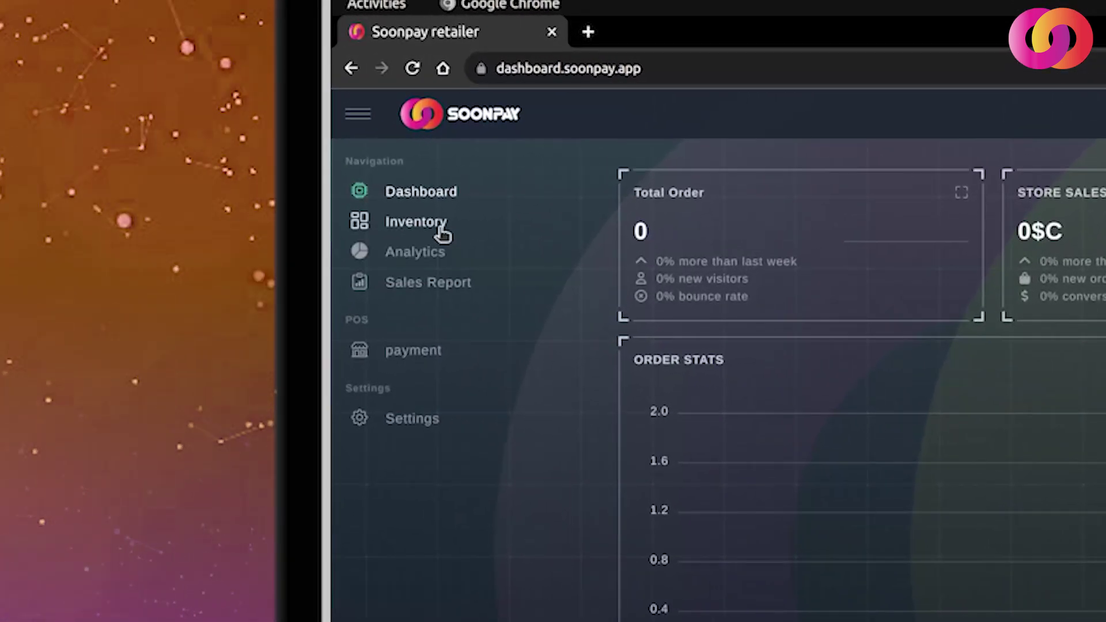
Browse the Inventory and Analytics pages, ending on the Sales Report's list of 57 orders
left_click(443, 233)
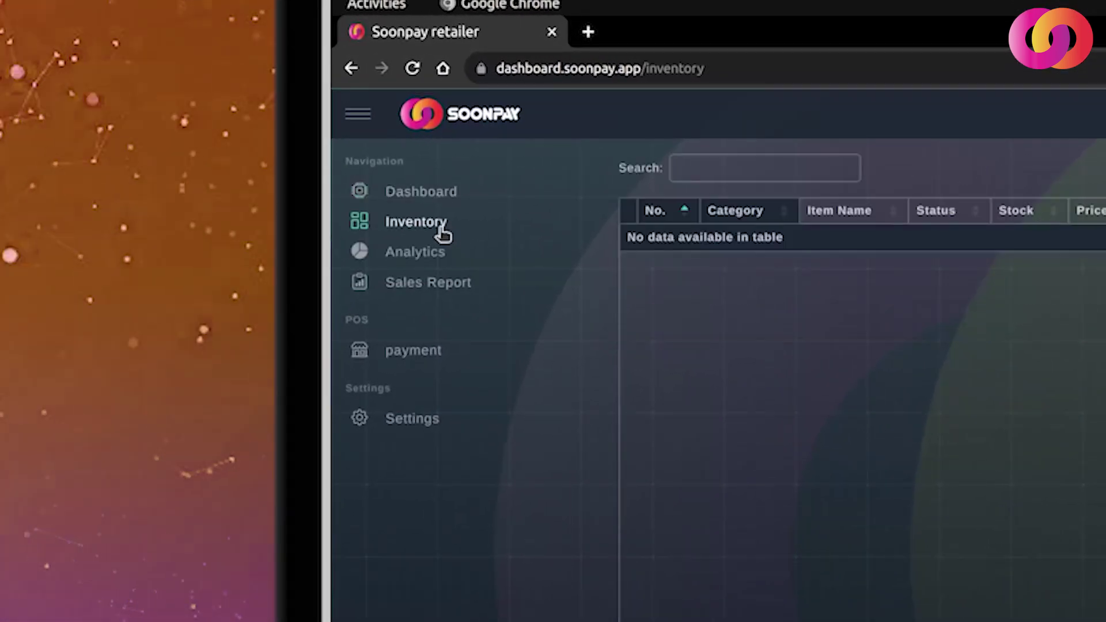
left_click(438, 258)
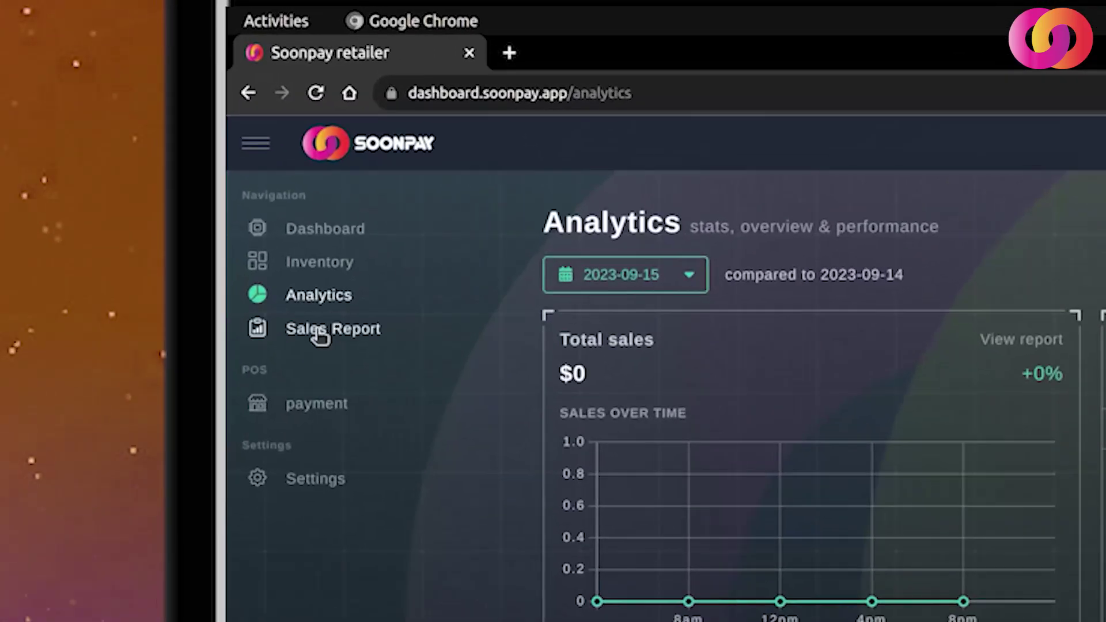
left_click(161, 191)
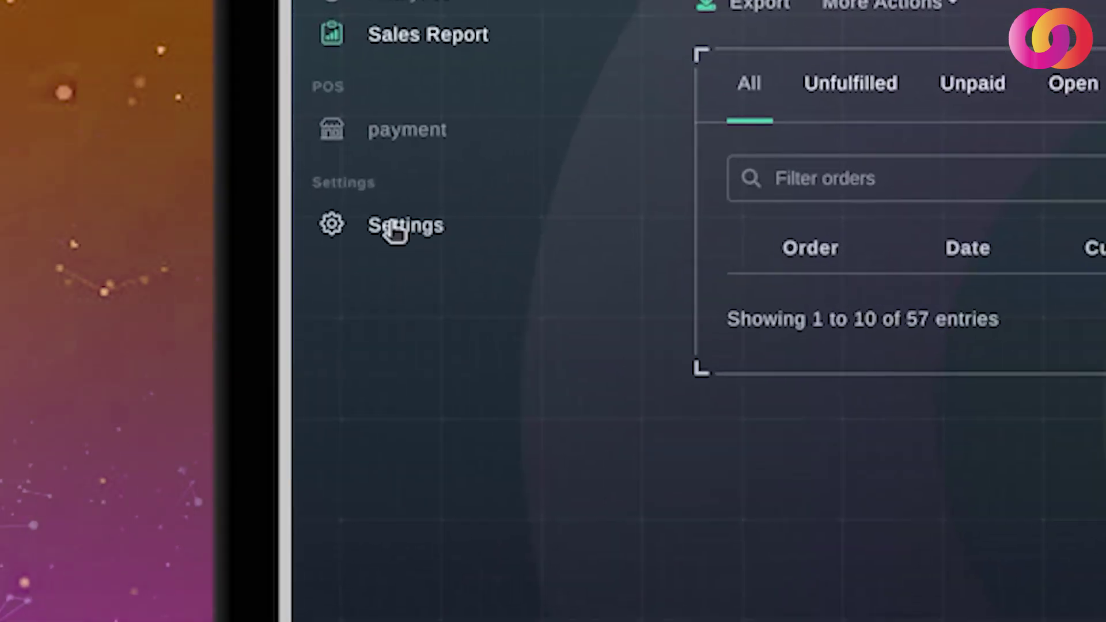
Look through the account Settings sections, then return to the Dashboard overview
left_click(406, 229)
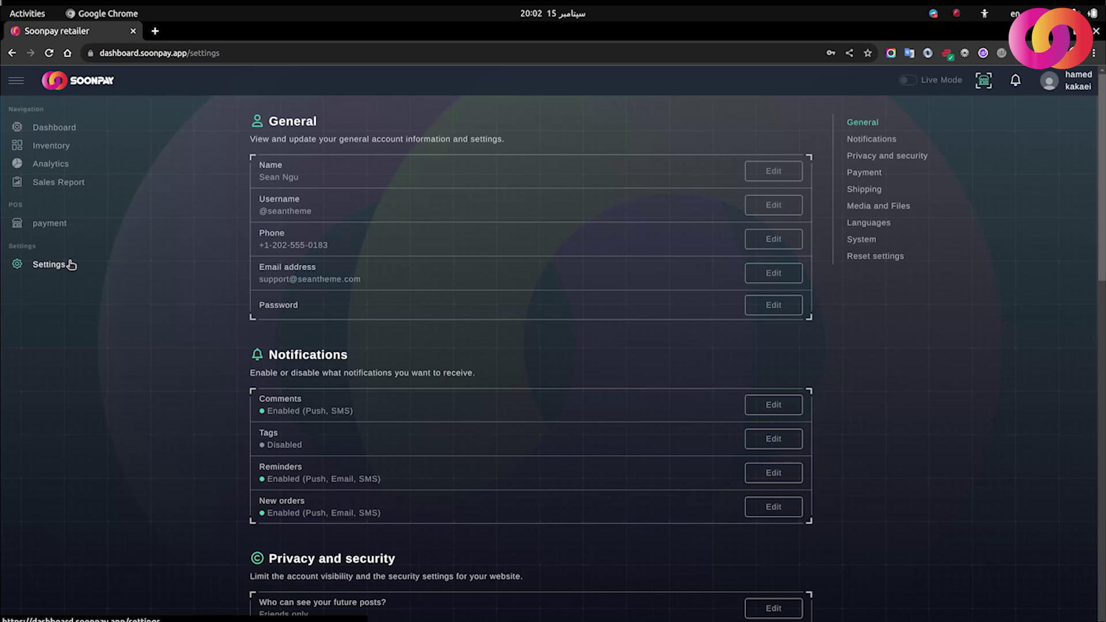
scroll(166, 343, "down", 4)
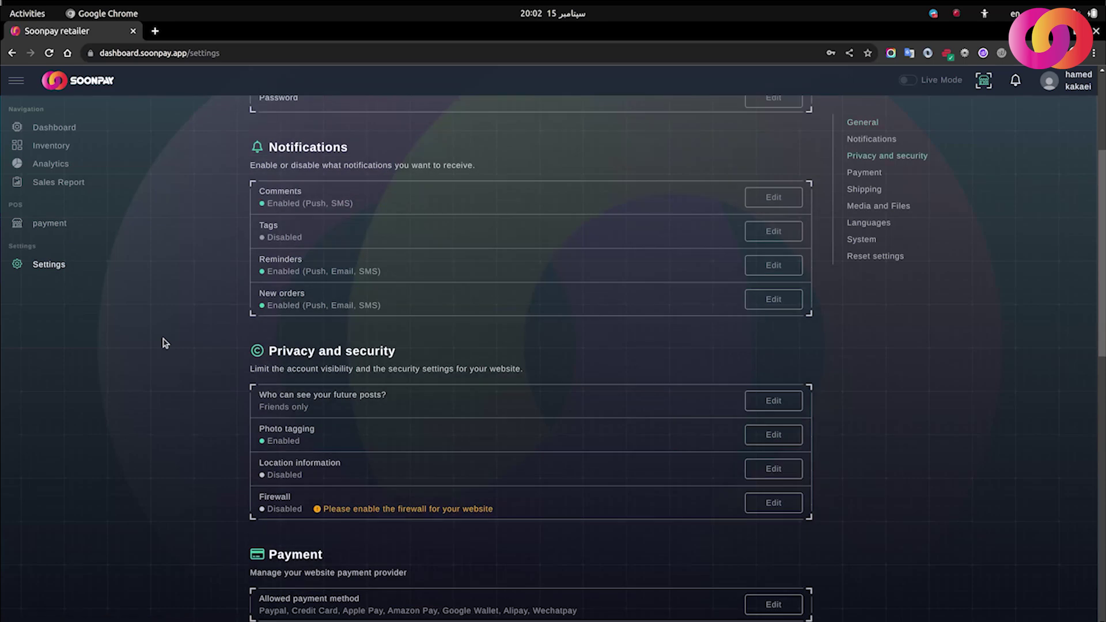
scroll(165, 343, "down", 5)
scroll(166, 343, "down", 1)
scroll(165, 343, "down", 3)
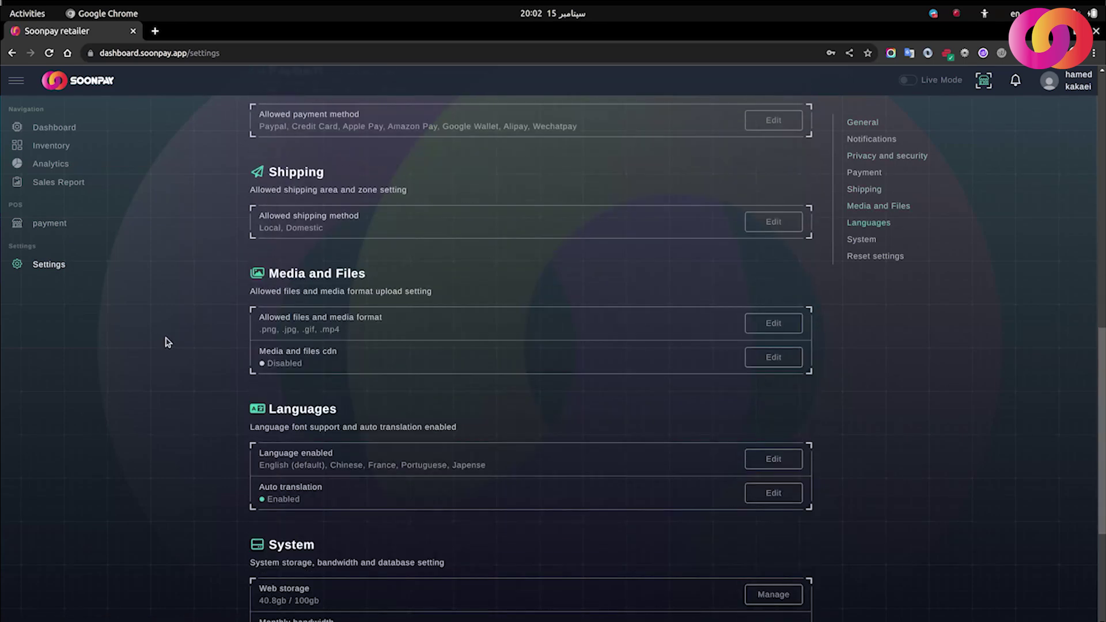
scroll(144, 321, "up", 5)
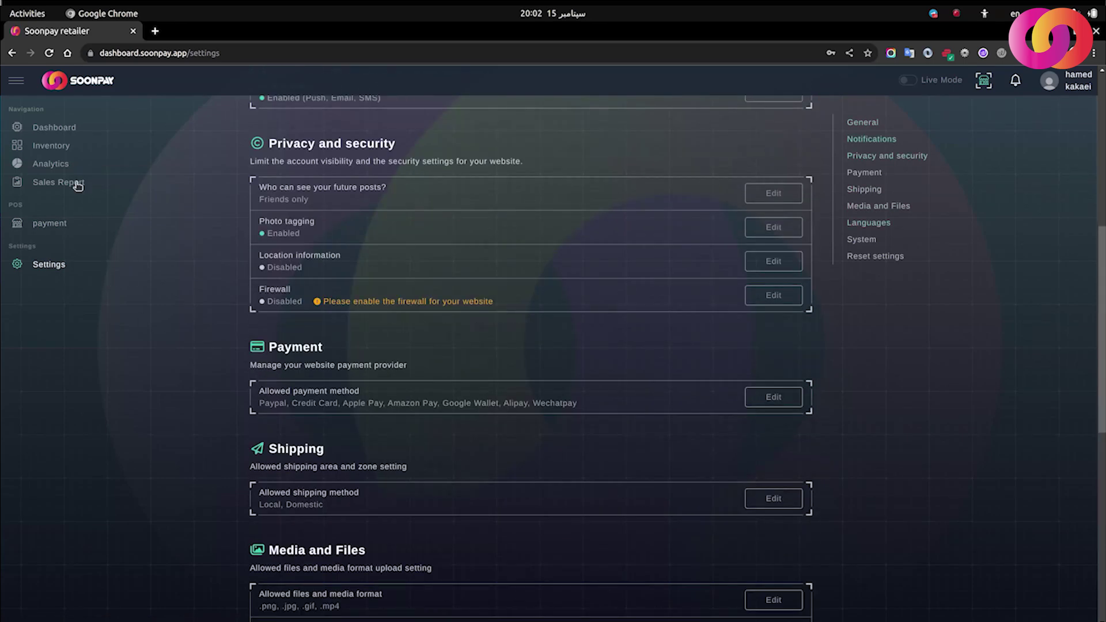
left_click(69, 134)
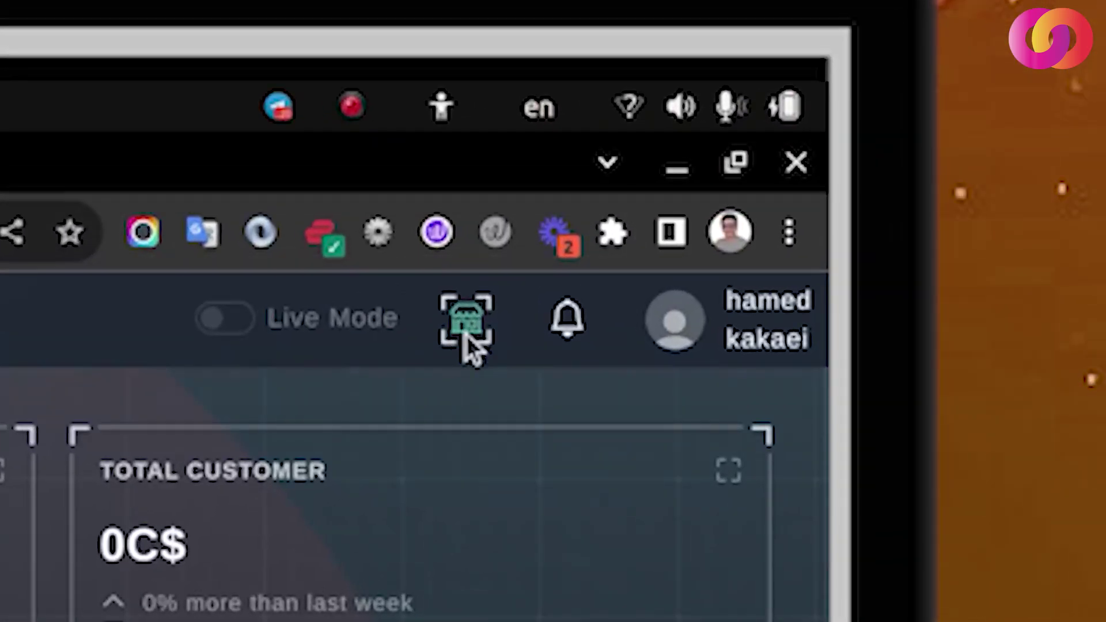
left_click(465, 337)
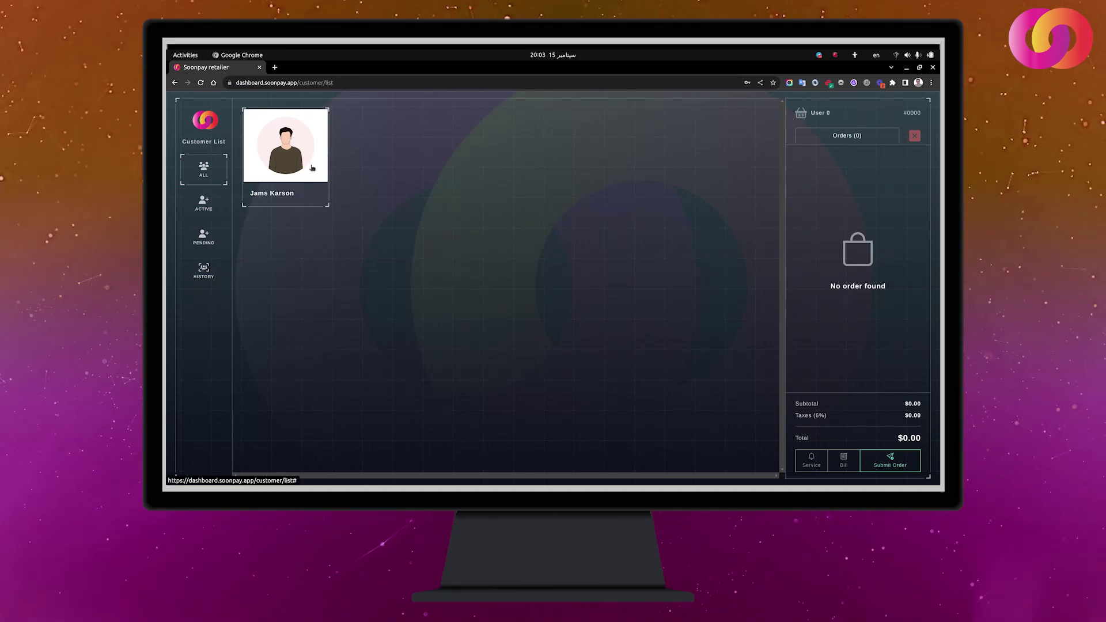
left_click(312, 168)
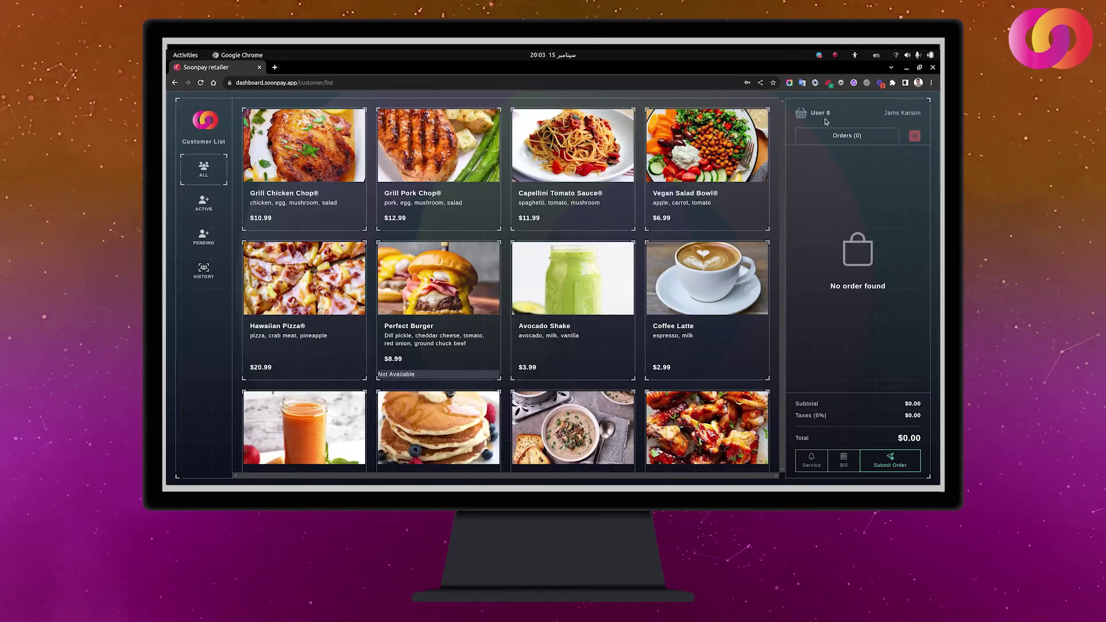
scroll(437, 228, "down", 10)
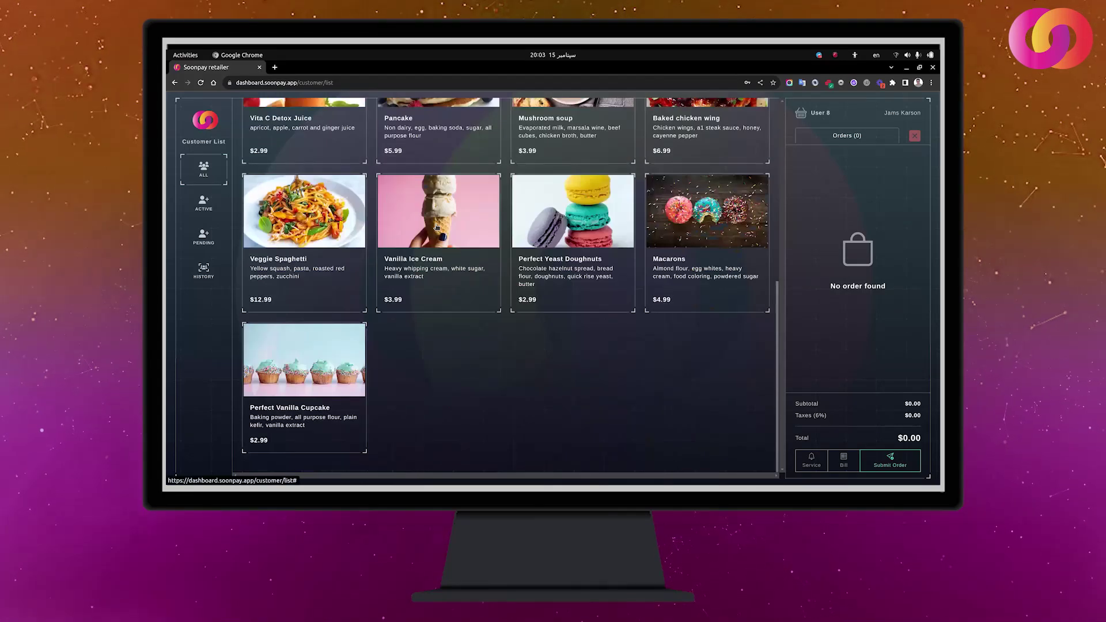
scroll(436, 228, "up", 8)
scroll(441, 225, "up", 2)
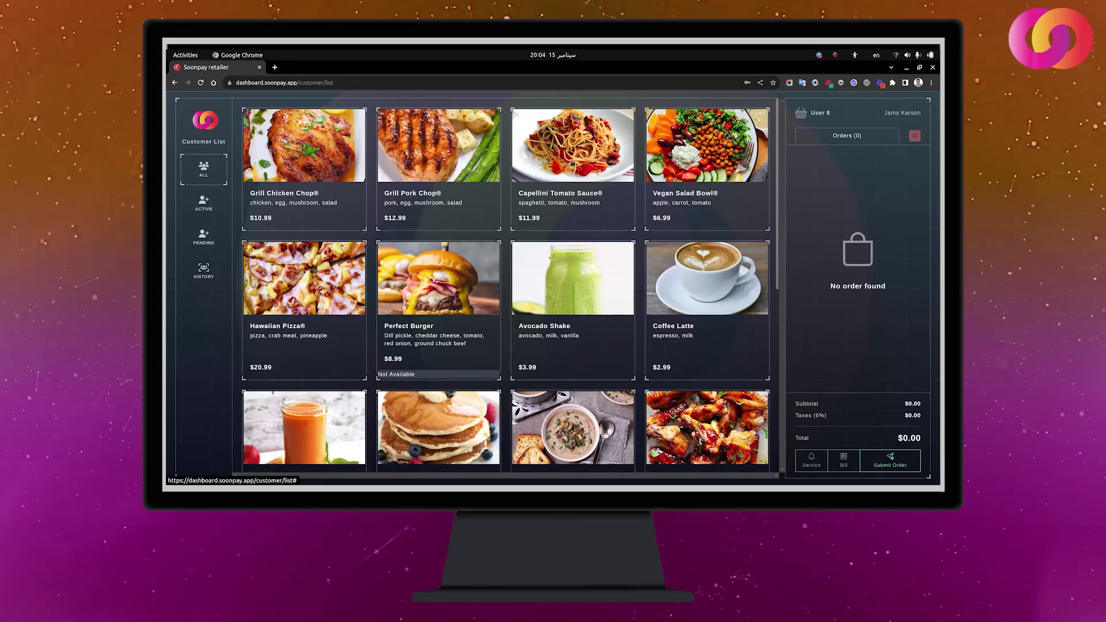
left_click(572, 163)
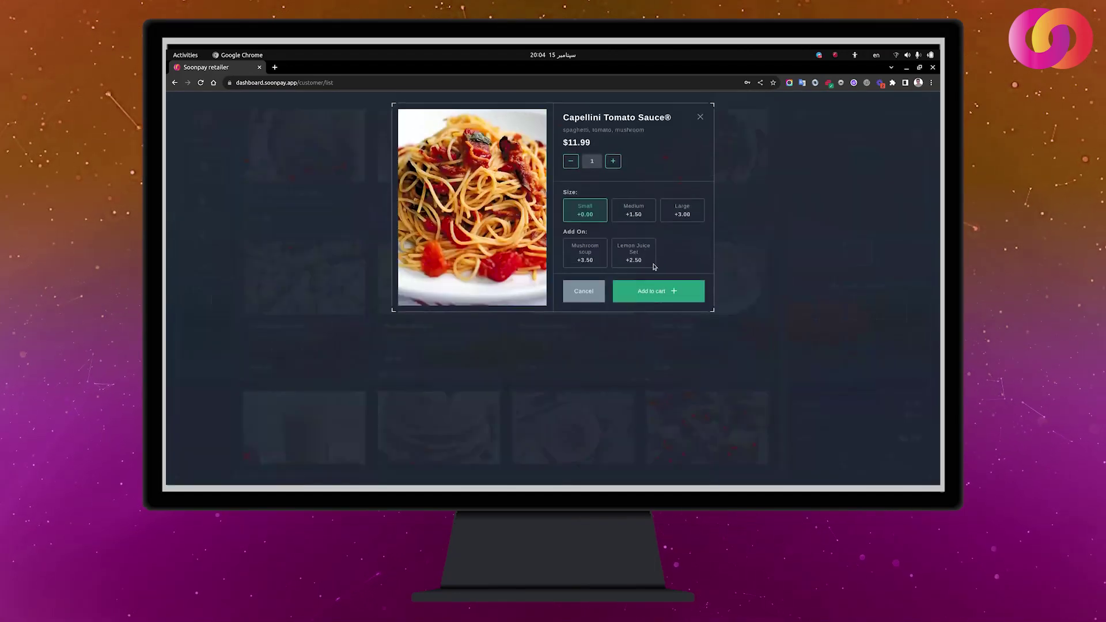
left_click(612, 161)
left_click(612, 161)
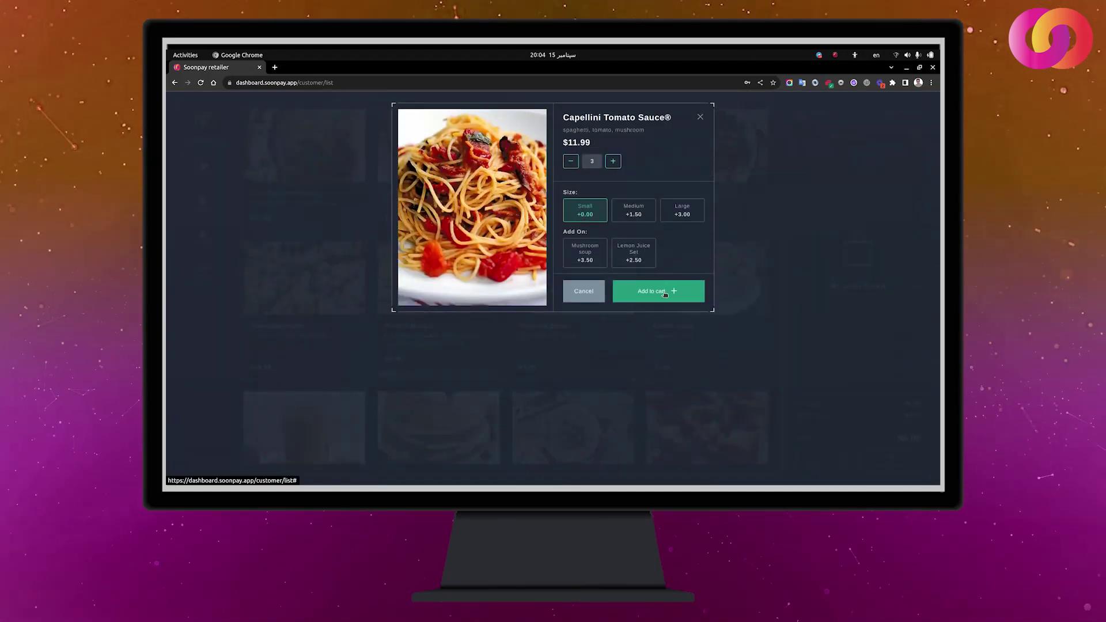
left_click(654, 292)
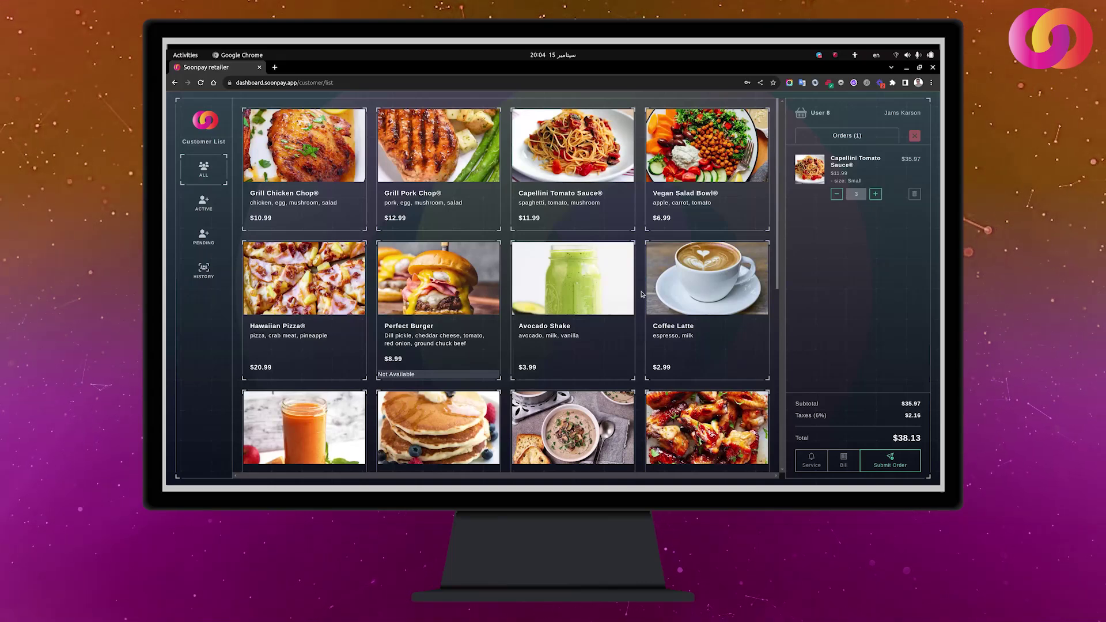
Add an Avocado Shake and a Hawaiian Pizza, bringing the total to $64.61
left_click(583, 291)
left_click(657, 245)
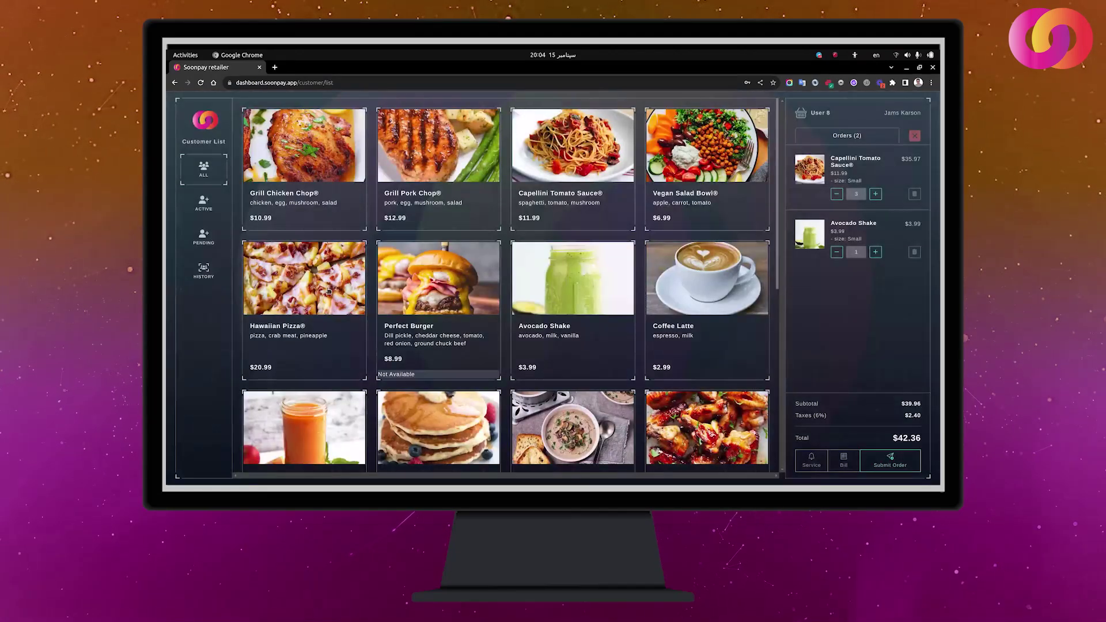
left_click(327, 290)
left_click(656, 291)
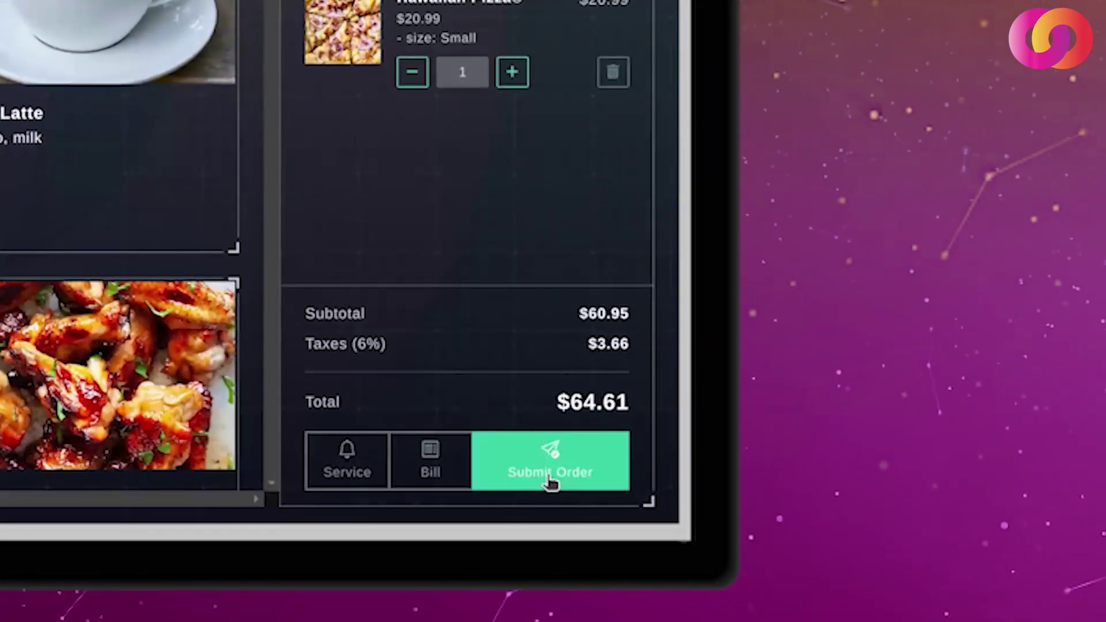
Submit the $64.61 order, which the customer rejects with 'User rejected invoice'
left_click(552, 481)
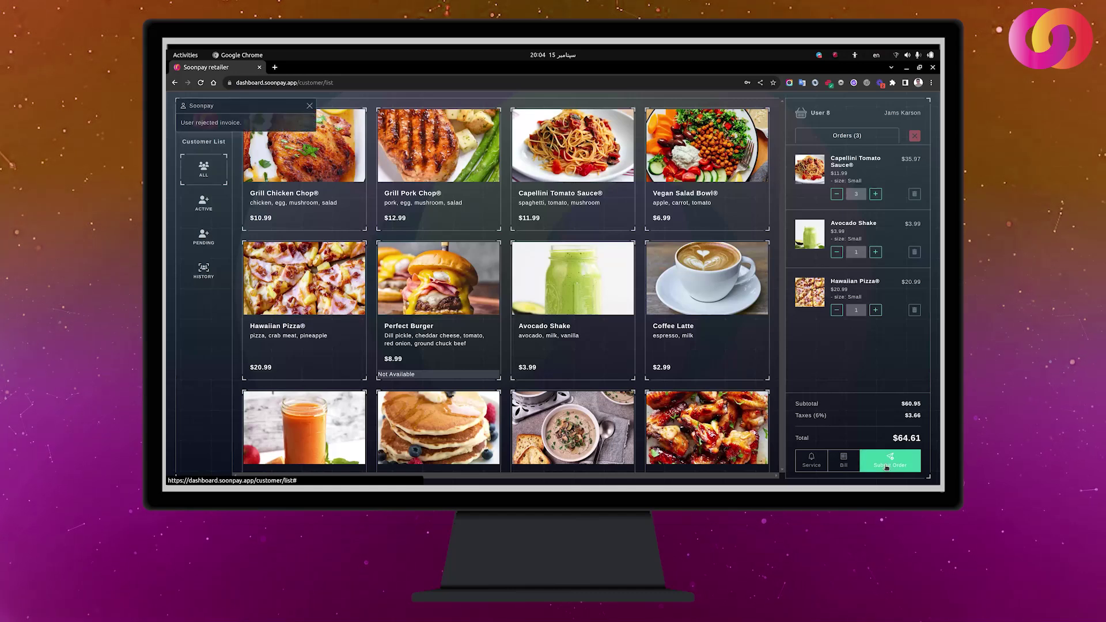
Remove the Hawaiian Pizza and resubmit the reduced $42.36 order
left_click(913, 311)
left_click(869, 311)
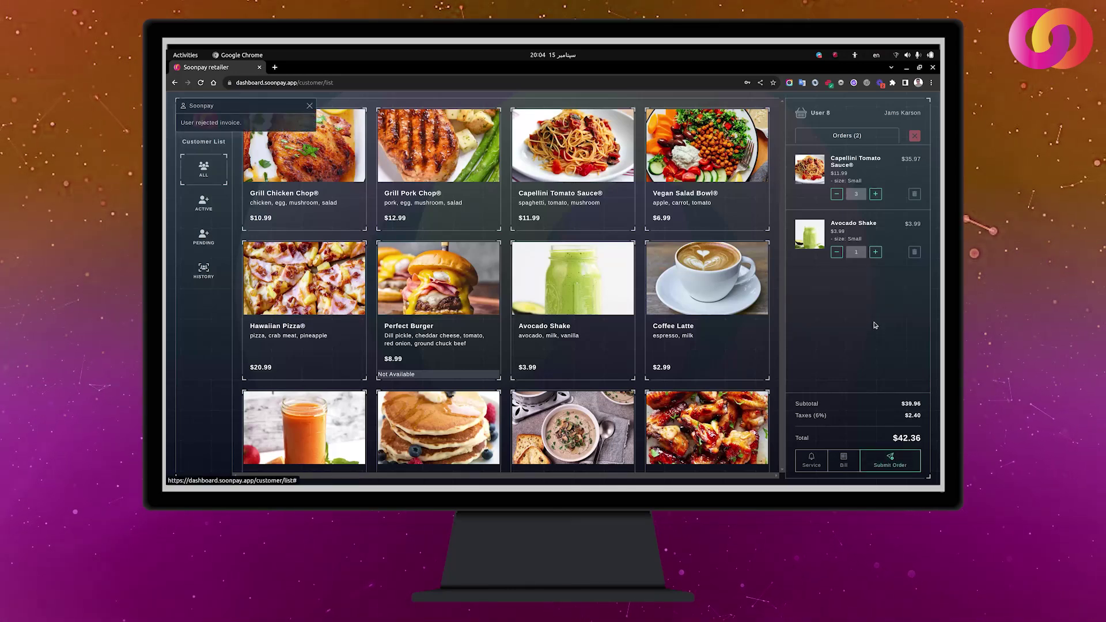
left_click(889, 461)
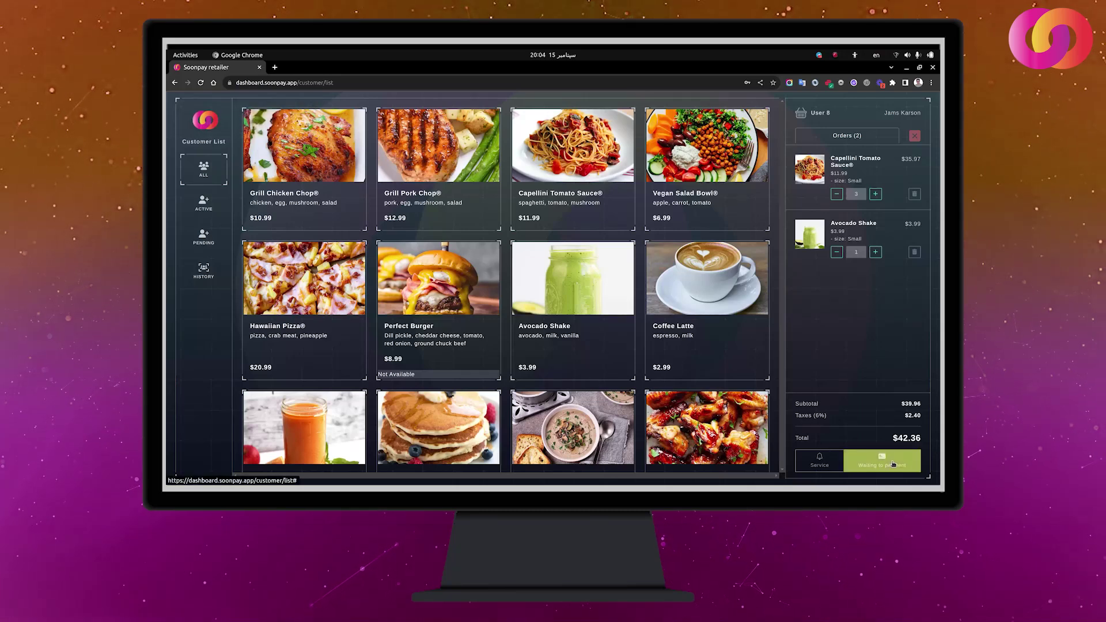